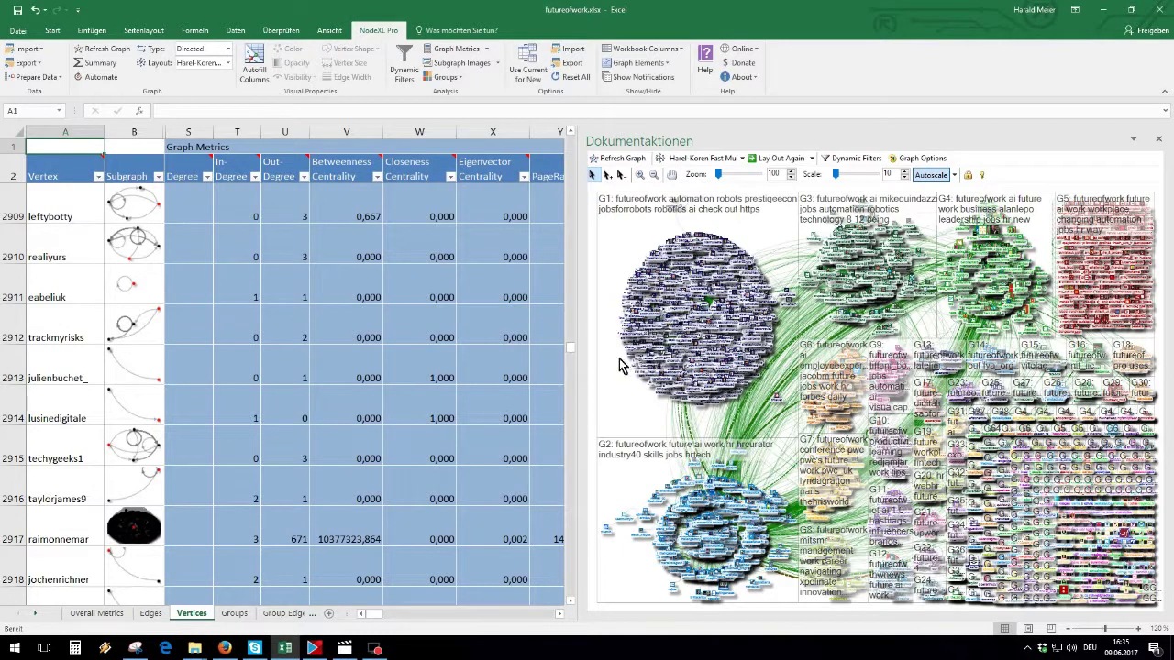
{"action": "left_click", "coordinate": [36, 615]}
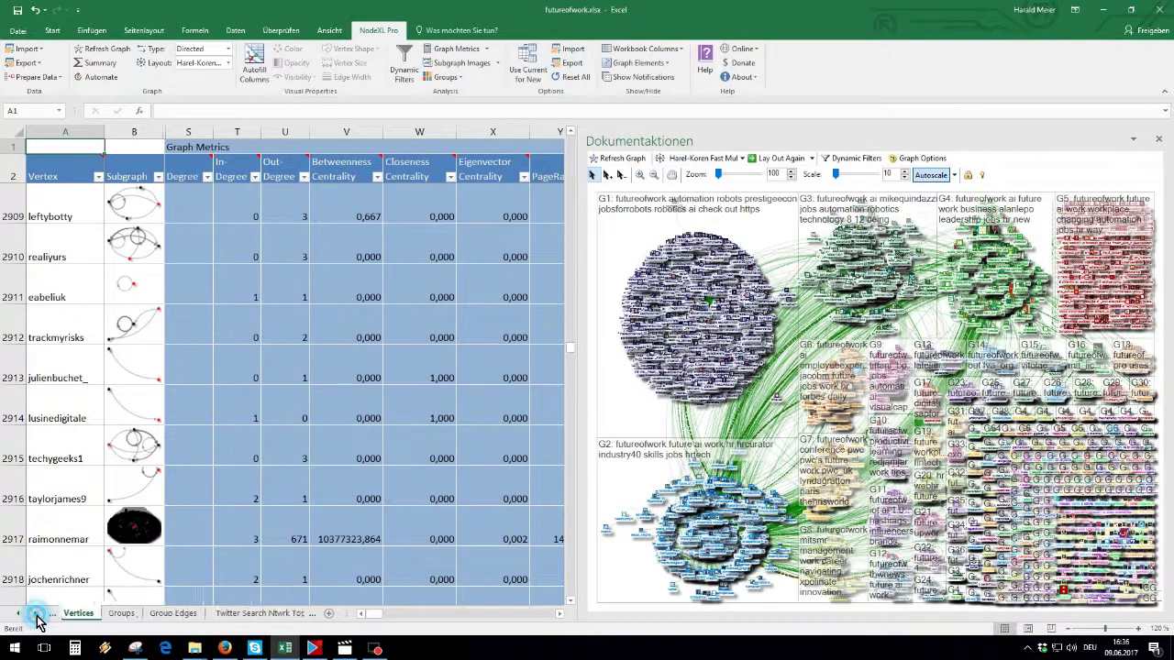
{"action": "left_click", "coordinate": [36, 614]}
{"action": "left_click", "coordinate": [36, 614]}
{"action": "left_click", "coordinate": [18, 613]}
{"action": "left_click", "coordinate": [18, 613]}
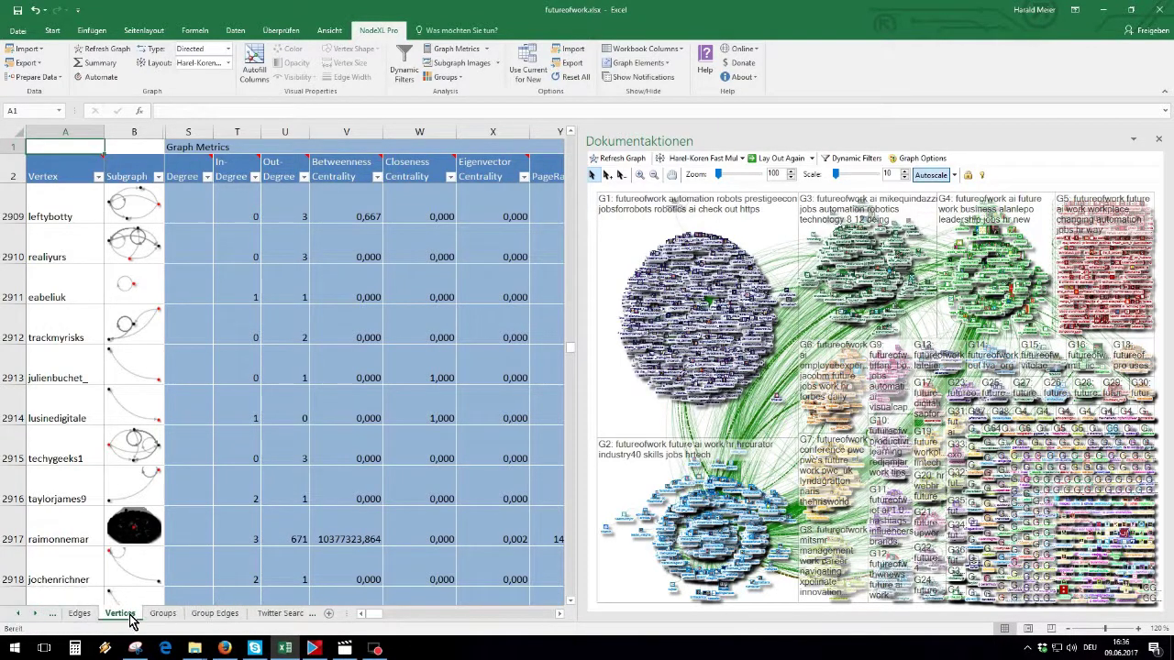
{"action": "left_click", "coordinate": [81, 615]}
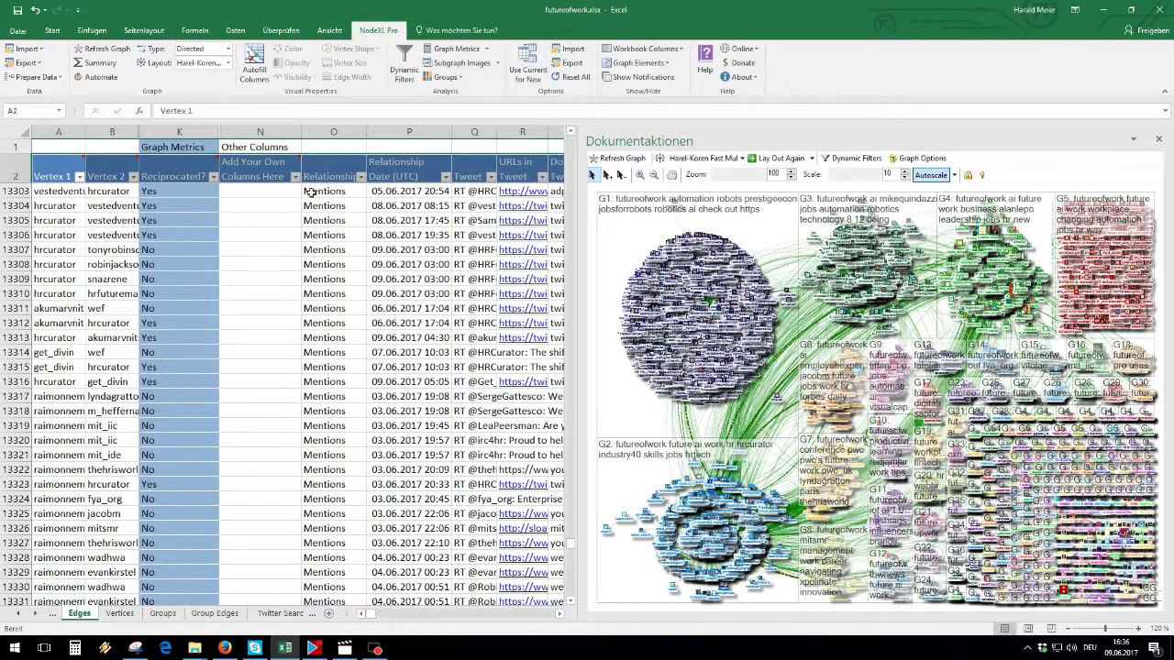
{"action": "left_click", "coordinate": [119, 613]}
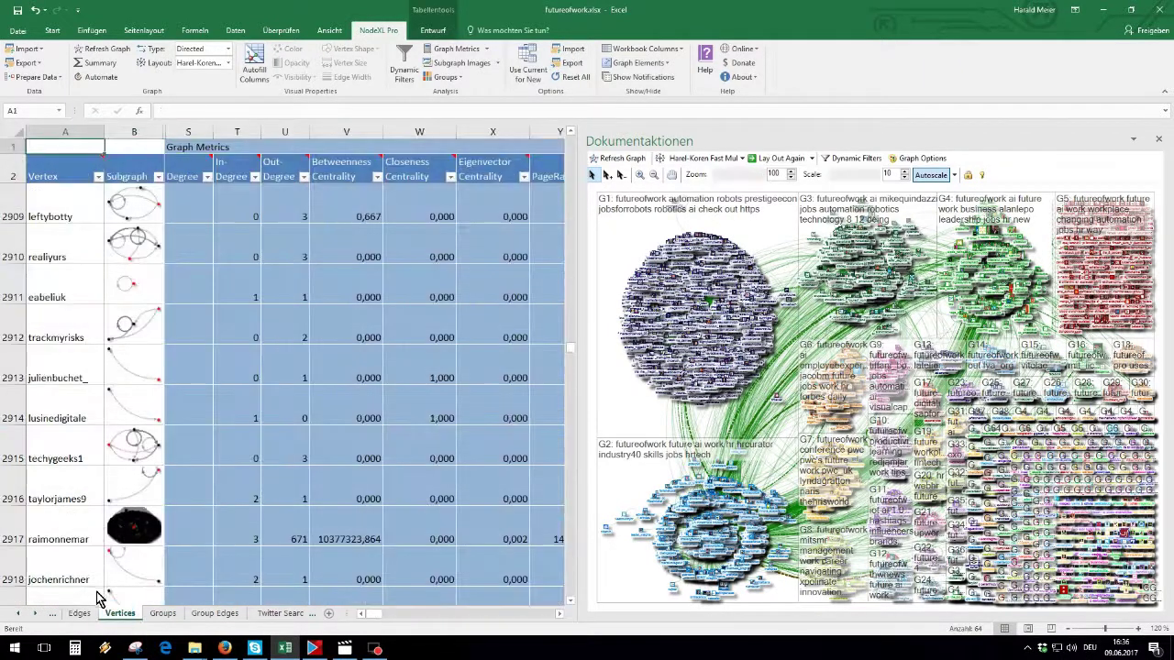
{"action": "left_click", "coordinate": [40, 523]}
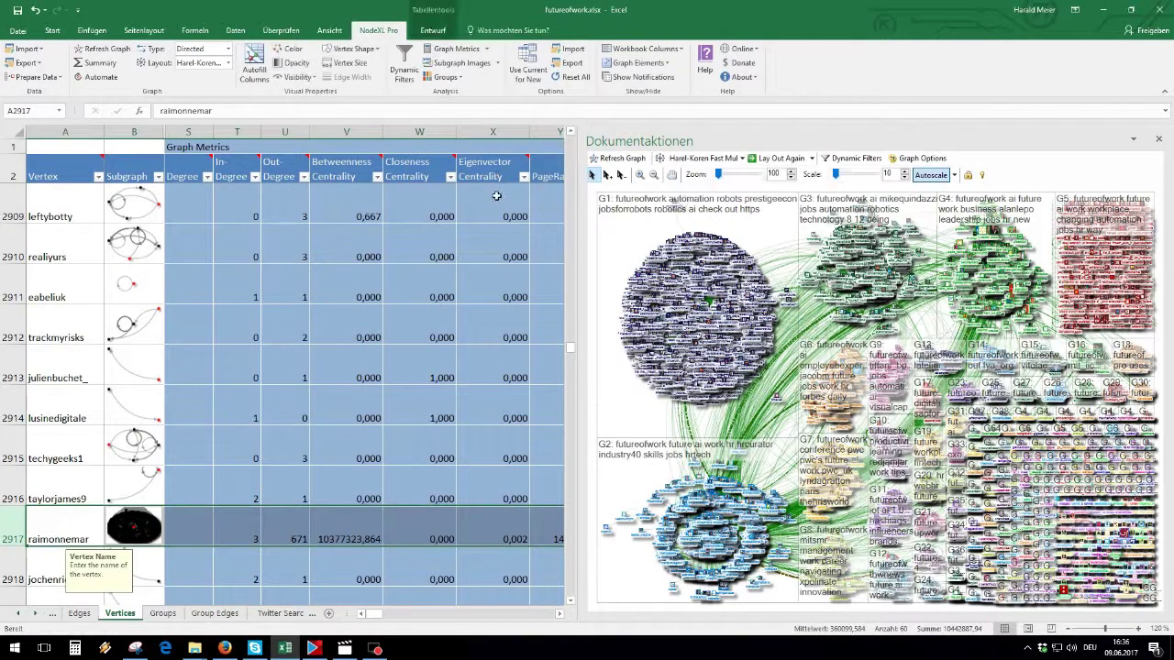
- Review the Groups, Group Edges and Top Items sheets, selecting sentiment counts, then Time Series
{"action": "left_click", "coordinate": [163, 617]}
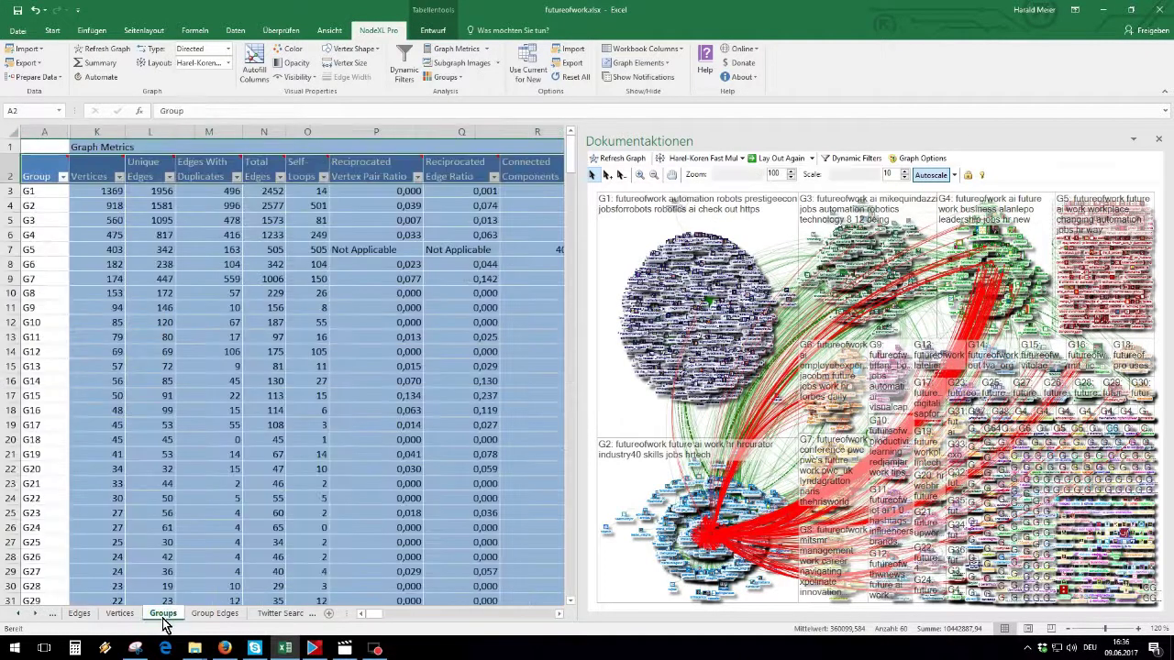
{"action": "left_click", "coordinate": [213, 614]}
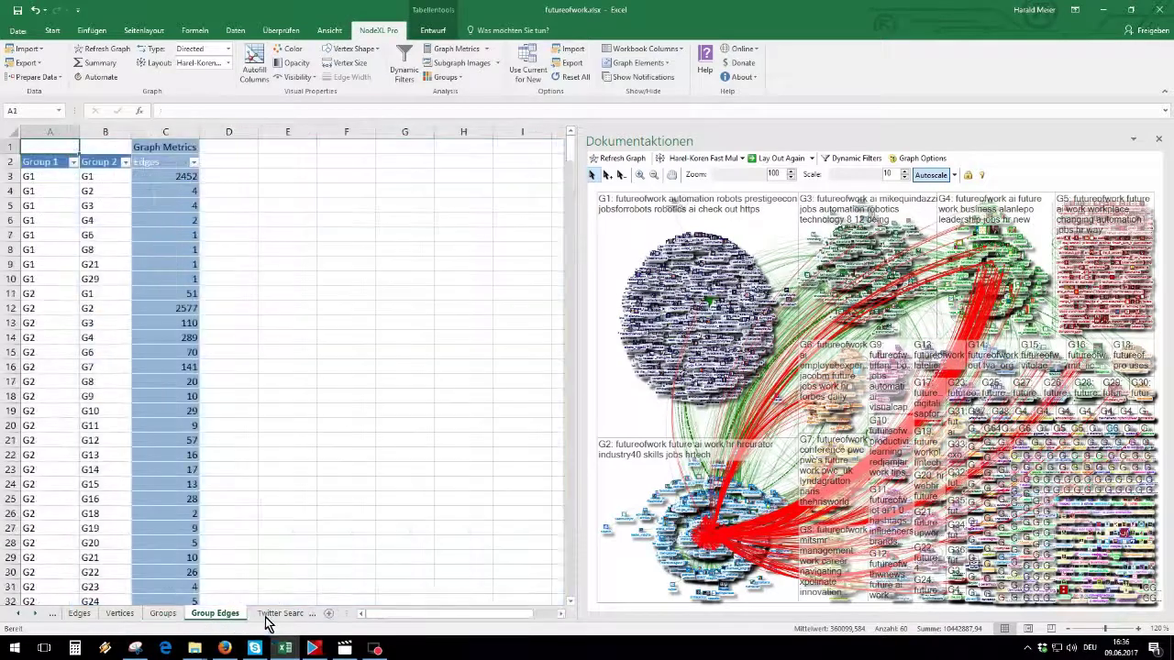
{"action": "left_click", "coordinate": [280, 613]}
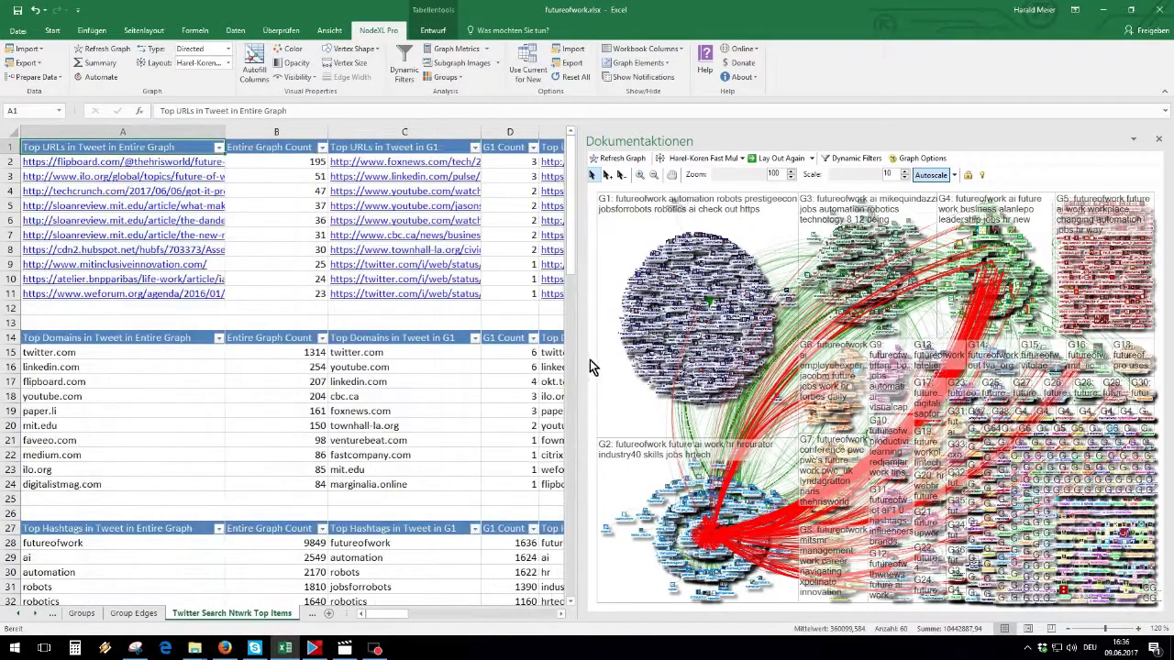
{"action": "scroll", "coordinate": [570, 239], "scroll_direction": "down", "scroll_amount": 1}
{"action": "scroll", "coordinate": [569, 243], "scroll_direction": "down", "scroll_amount": 4}
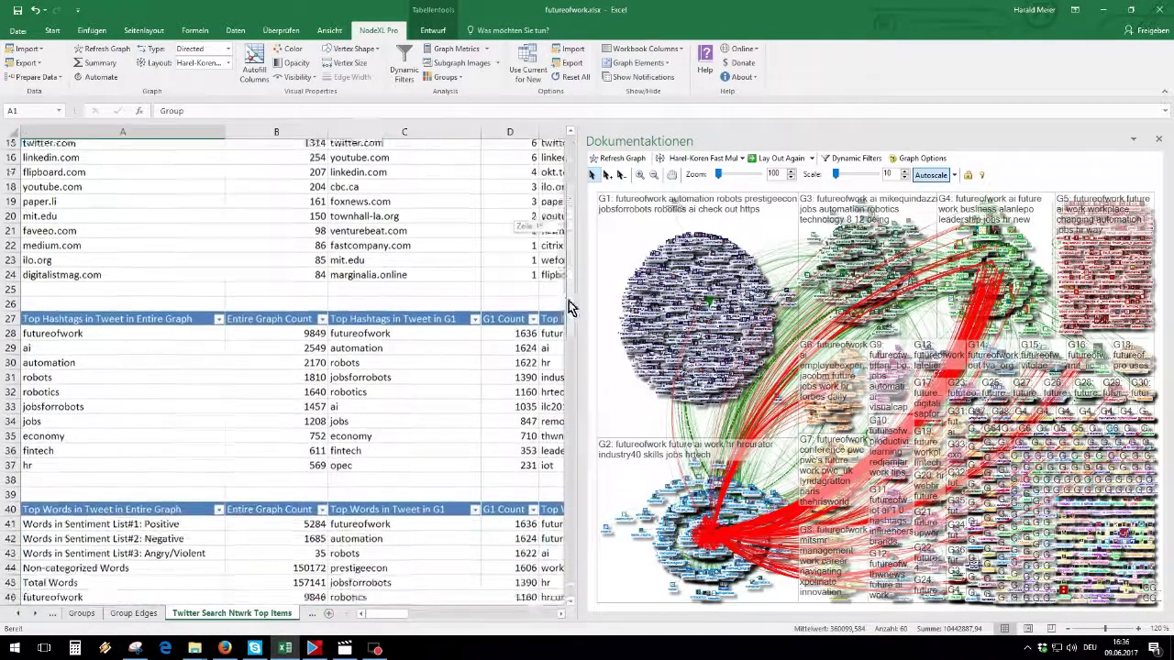
{"action": "scroll", "coordinate": [275, 321], "scroll_direction": "down", "scroll_amount": 3}
{"action": "left_click_drag", "start_coordinate": [117, 396], "coordinate": [257, 426]}
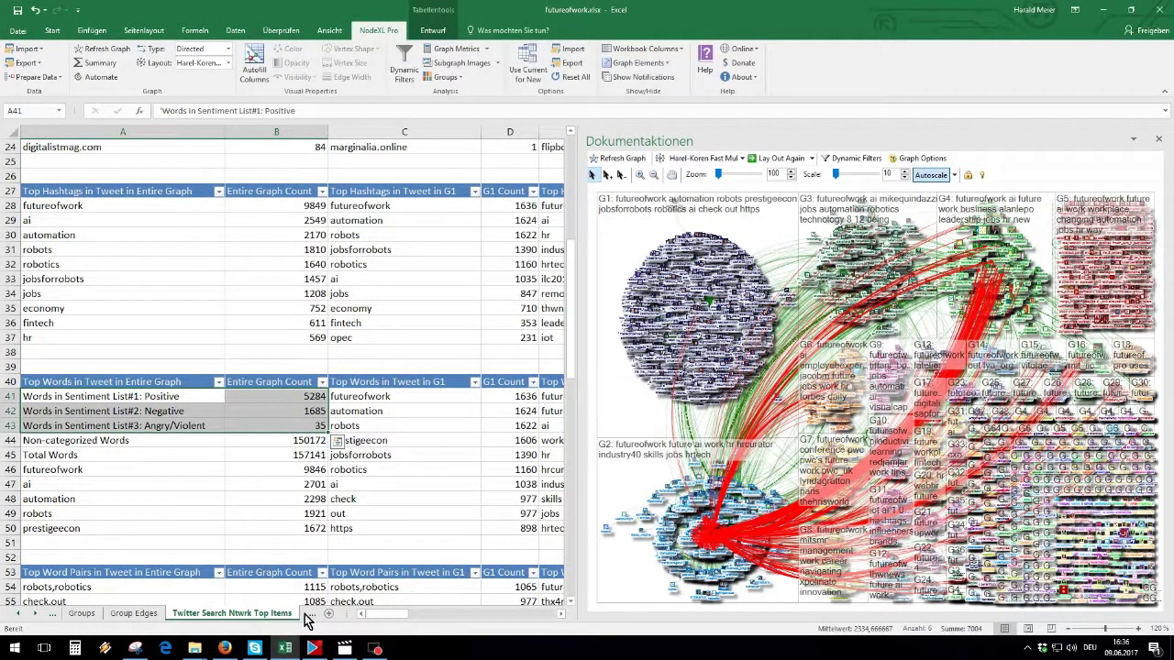
{"action": "left_click", "coordinate": [312, 614]}
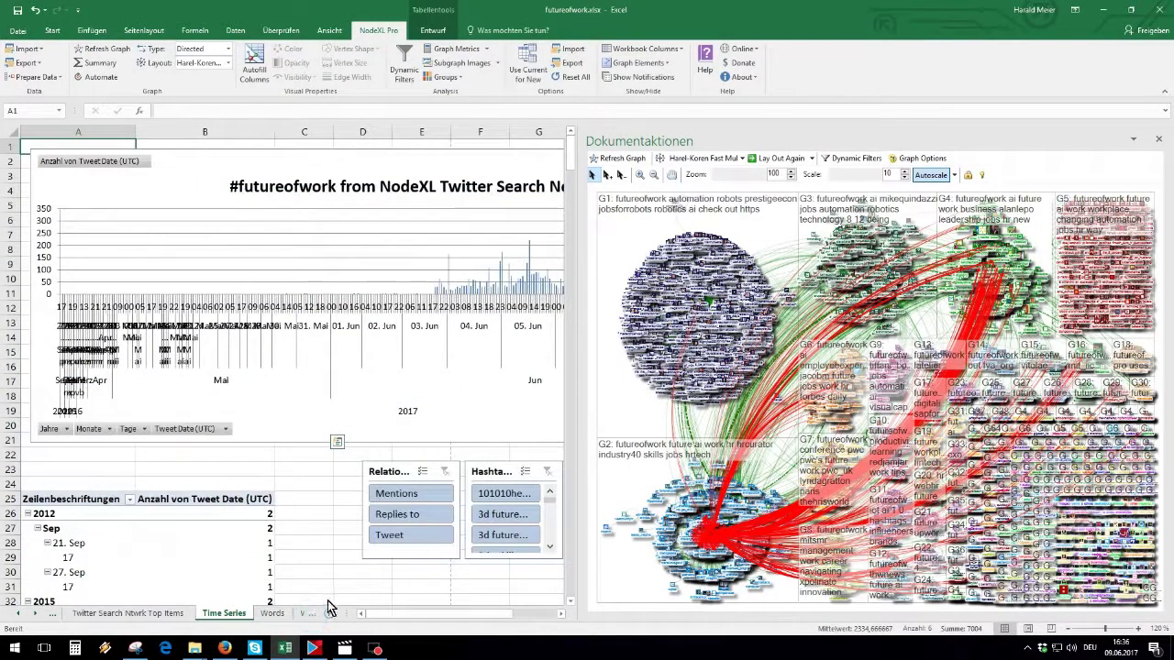
{"action": "left_click", "coordinate": [560, 613]}
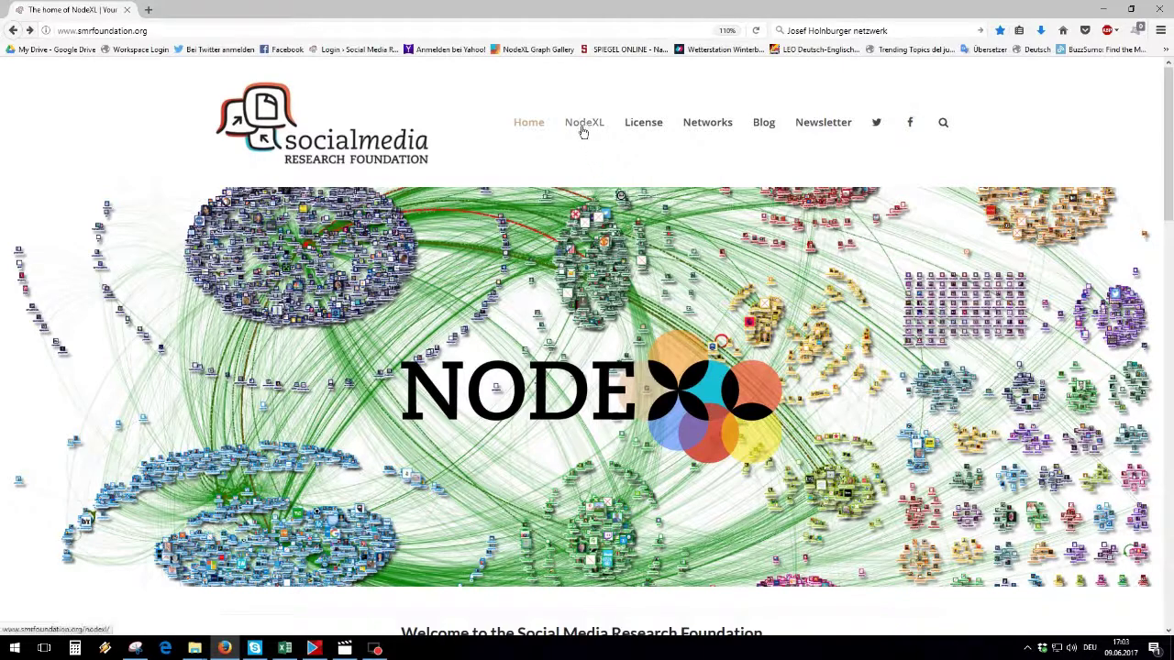
- Go to the NodeXL Pro automation page on the Social Media Research Foundation site
{"action": "mouse_move", "coordinate": [584, 122]}
{"action": "left_click", "coordinate": [590, 201]}
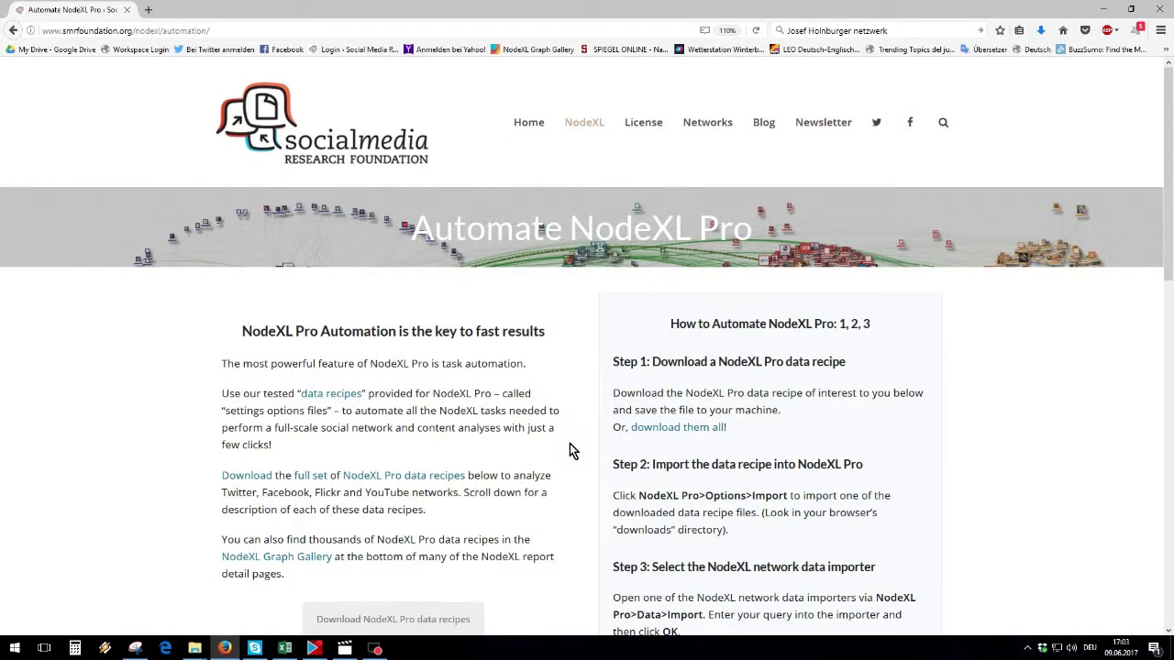
{"action": "scroll", "coordinate": [569, 450], "scroll_direction": "down", "scroll_amount": 4}
{"action": "scroll", "coordinate": [568, 451], "scroll_direction": "down", "scroll_amount": 2}
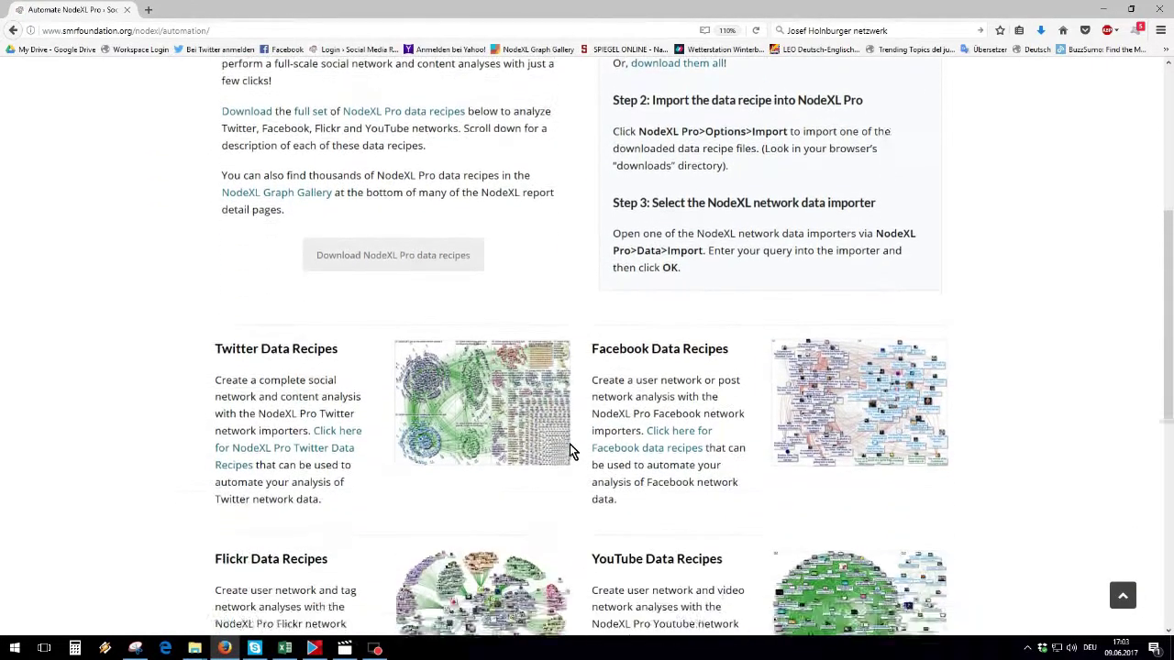
{"action": "scroll", "coordinate": [569, 450], "scroll_direction": "down", "scroll_amount": 3}
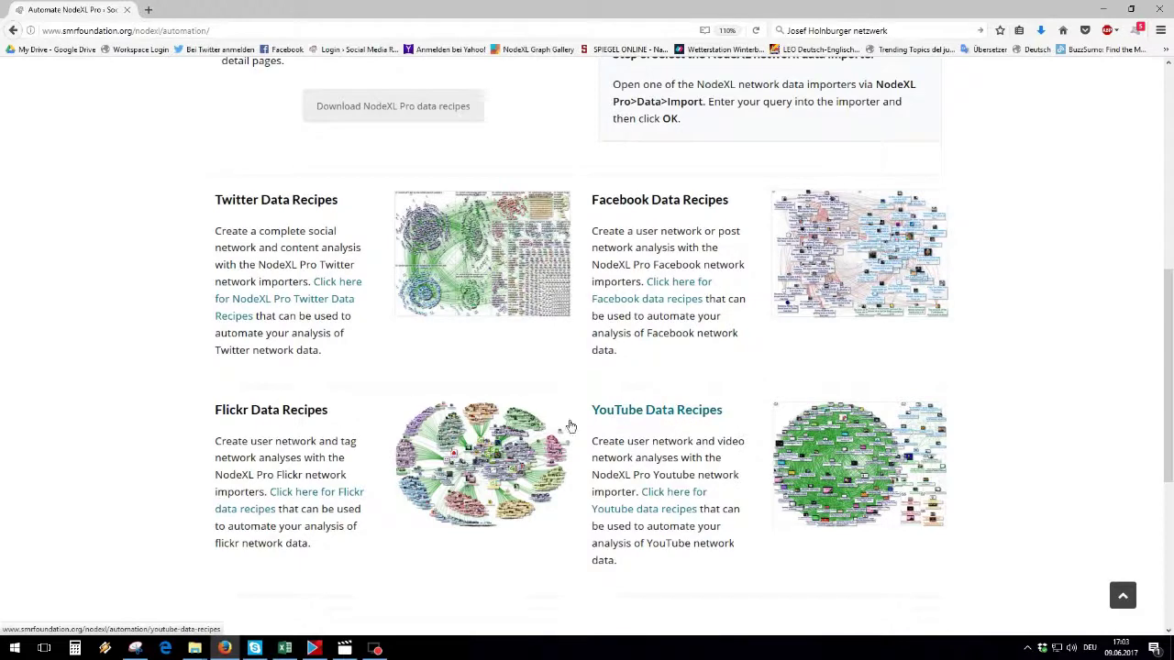
- Download the Twitter user network analysis recipe and open its zip
{"action": "left_click", "coordinate": [311, 200]}
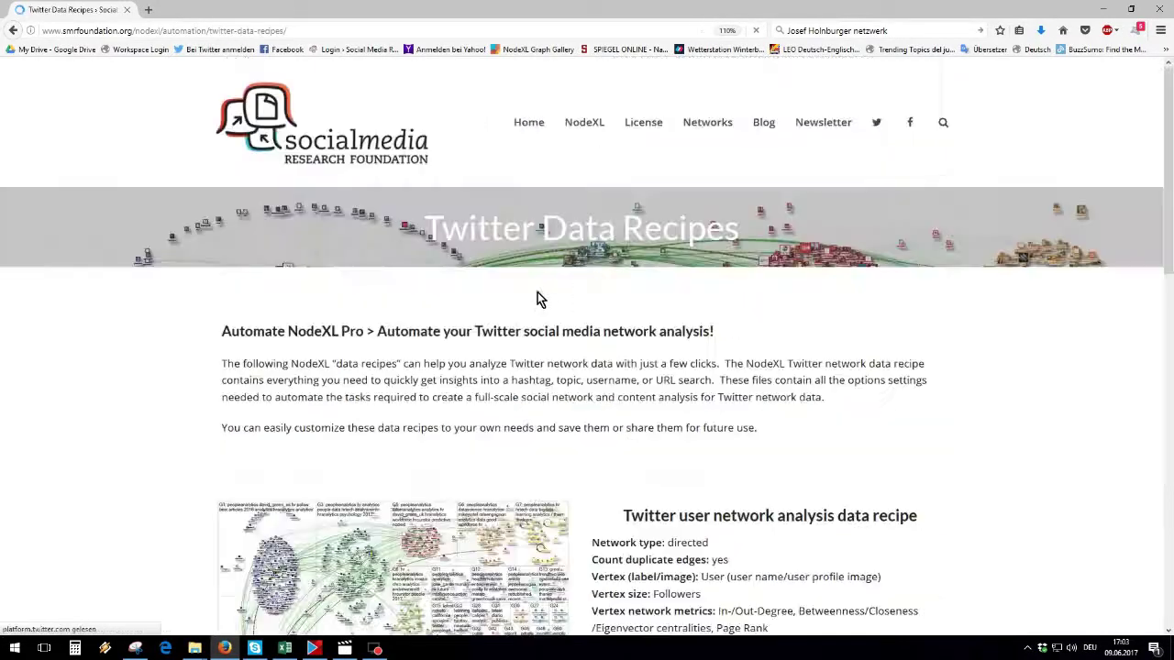
{"action": "scroll", "coordinate": [581, 354], "scroll_direction": "down", "scroll_amount": 5}
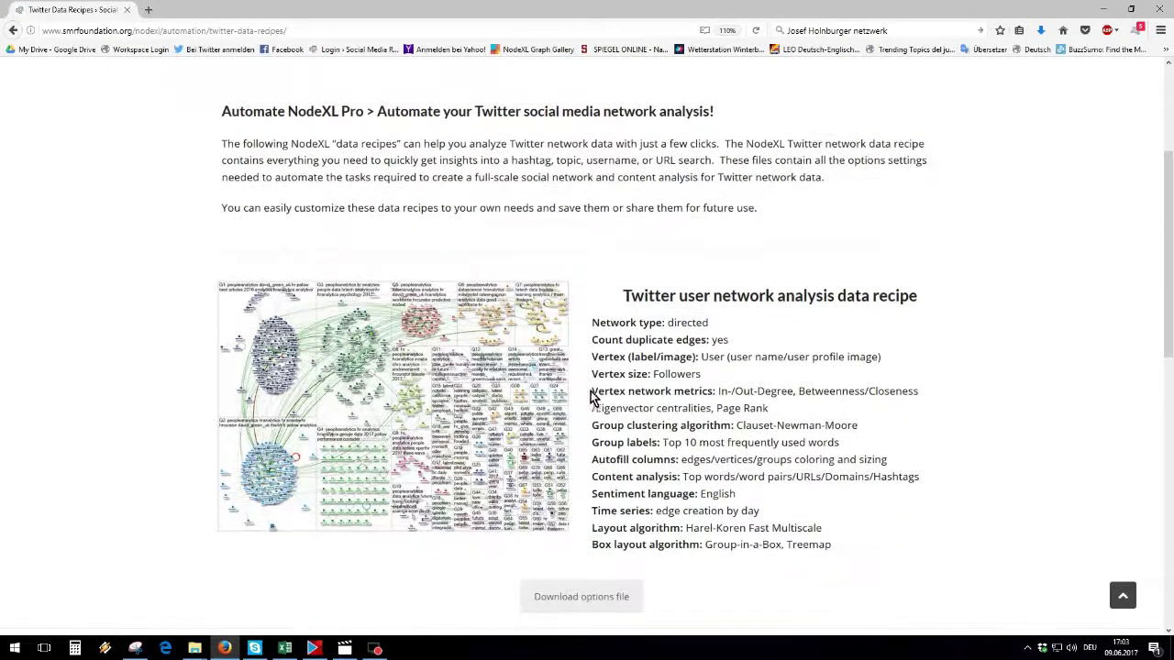
{"action": "left_click", "coordinate": [597, 591]}
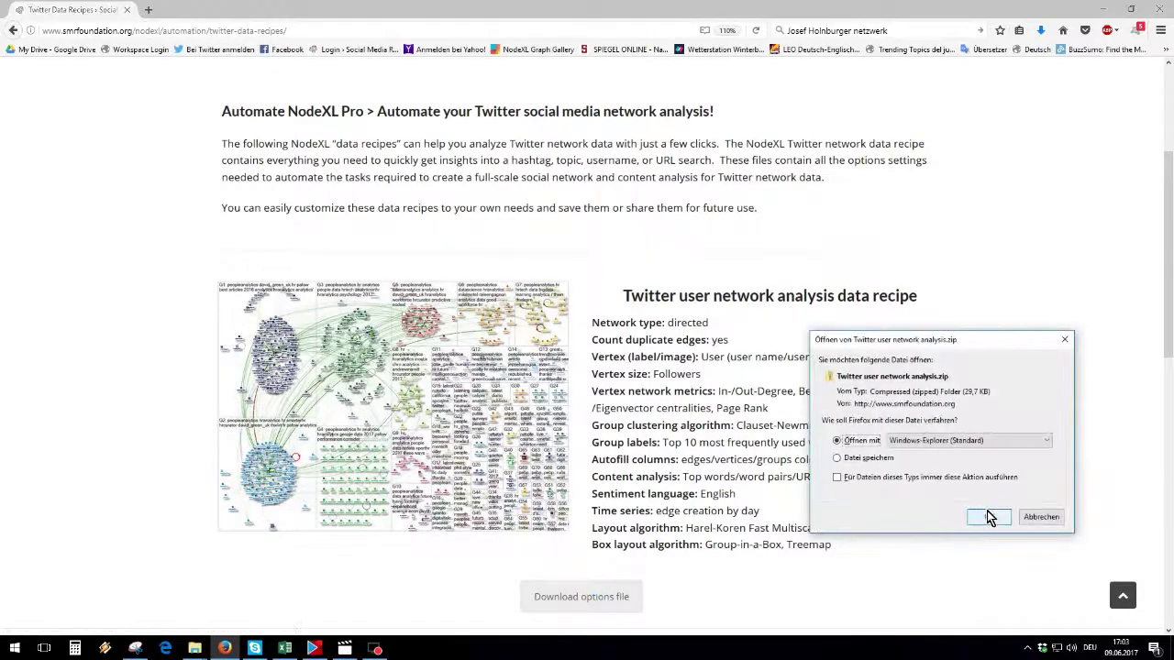
{"action": "left_click", "coordinate": [989, 518]}
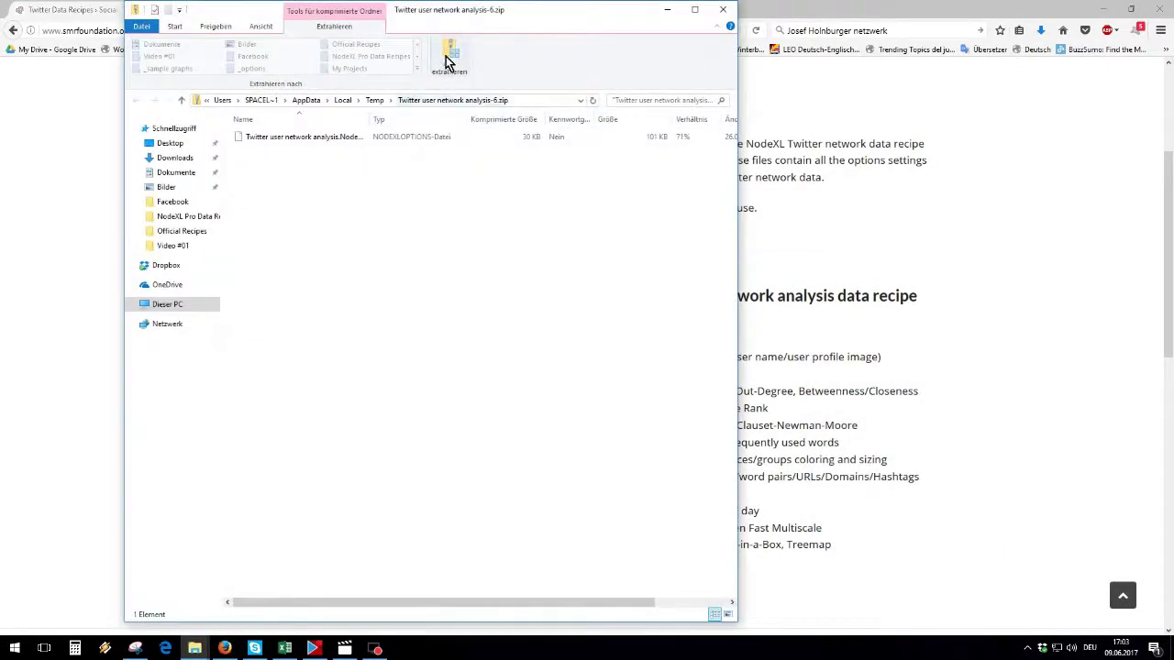
- Extract the recipe zip into D:\NodeXL\_options\Official Recipes\NodeXL Pro Data Recipes
{"action": "left_click", "coordinate": [447, 62]}
{"action": "left_click", "coordinate": [722, 275]}
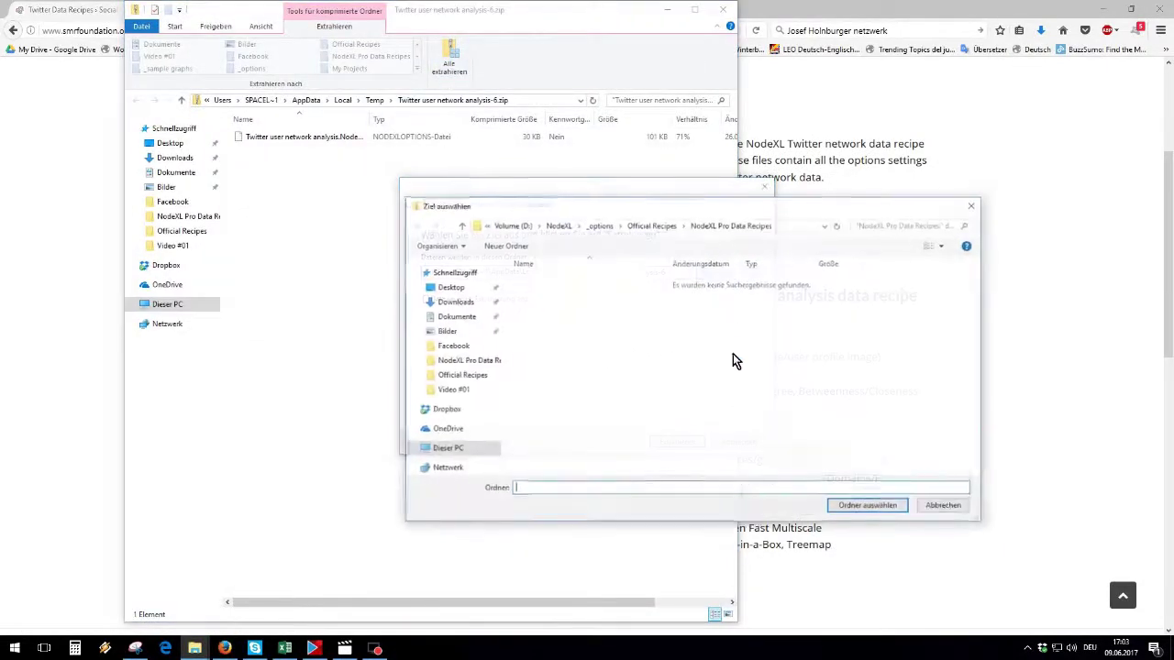
{"action": "left_click", "coordinate": [873, 507]}
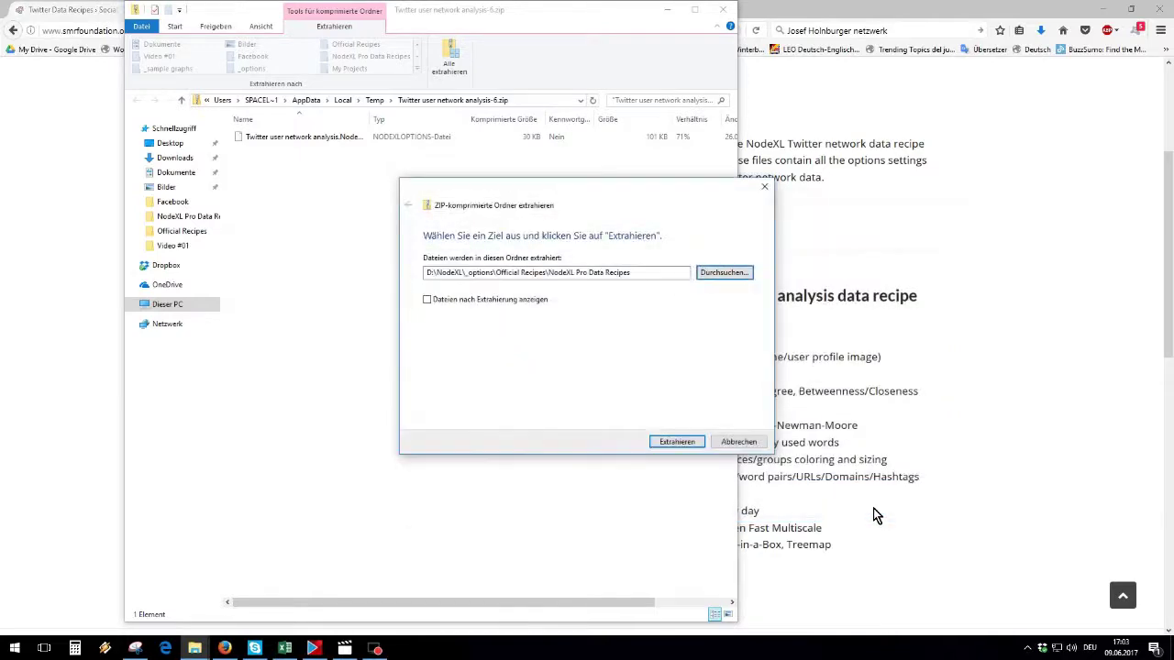
{"action": "left_click", "coordinate": [676, 445]}
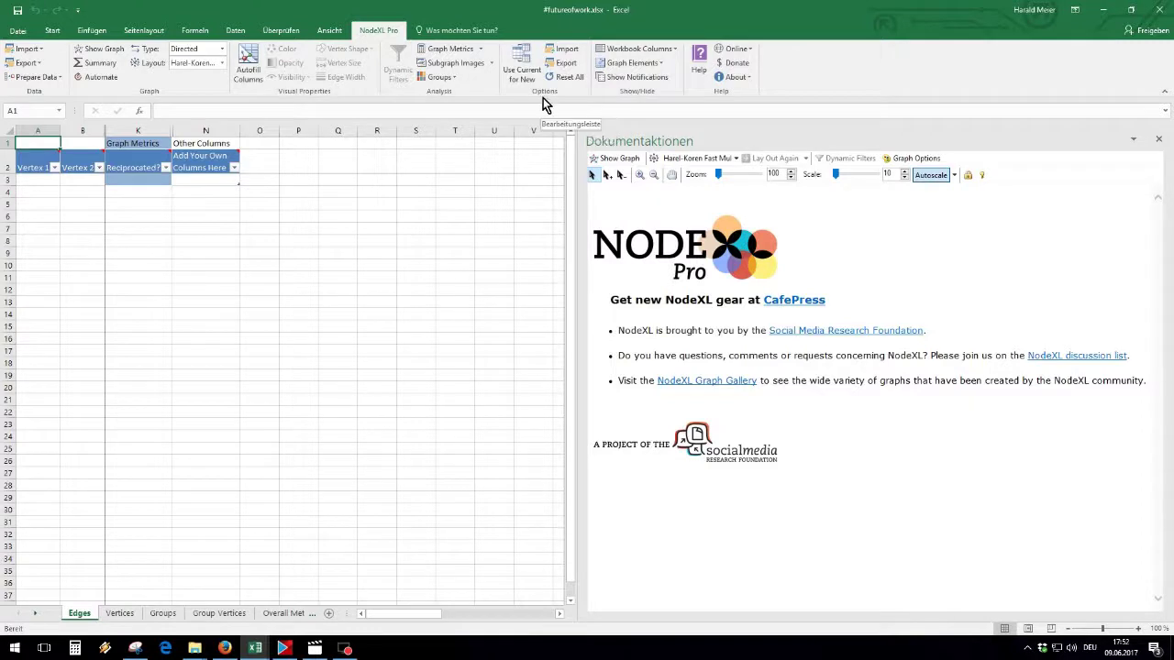
- Import the Twitter user network analysis .NodeXLOptions file and review its automation task list
{"action": "left_click", "coordinate": [566, 50]}
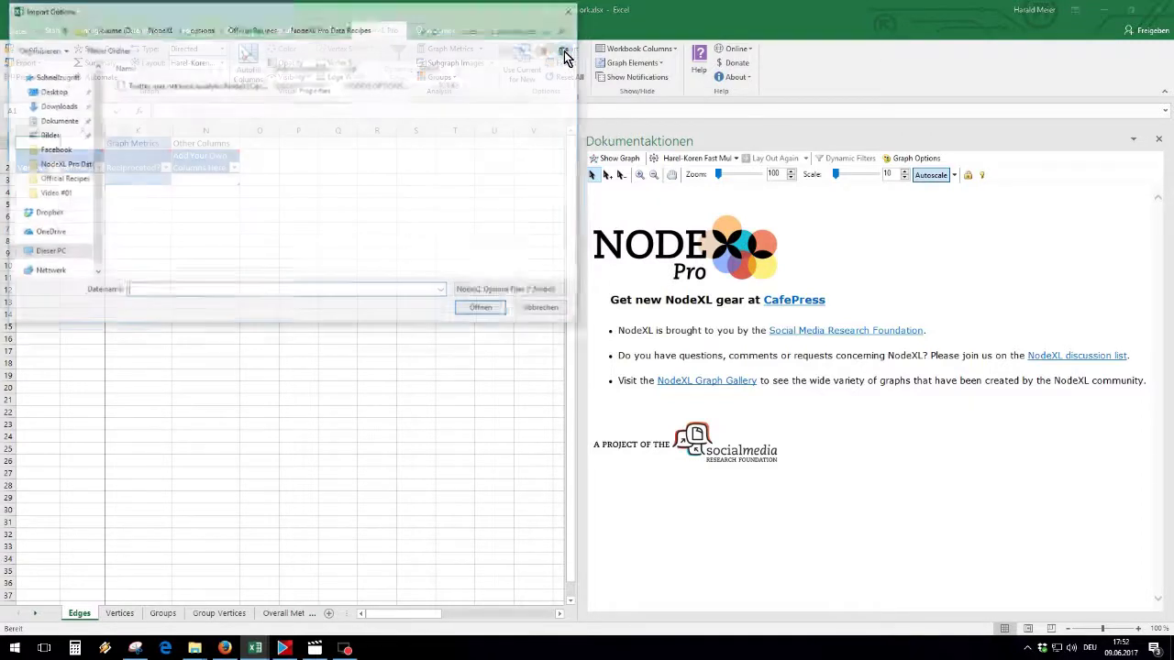
{"action": "left_click", "coordinate": [225, 85]}
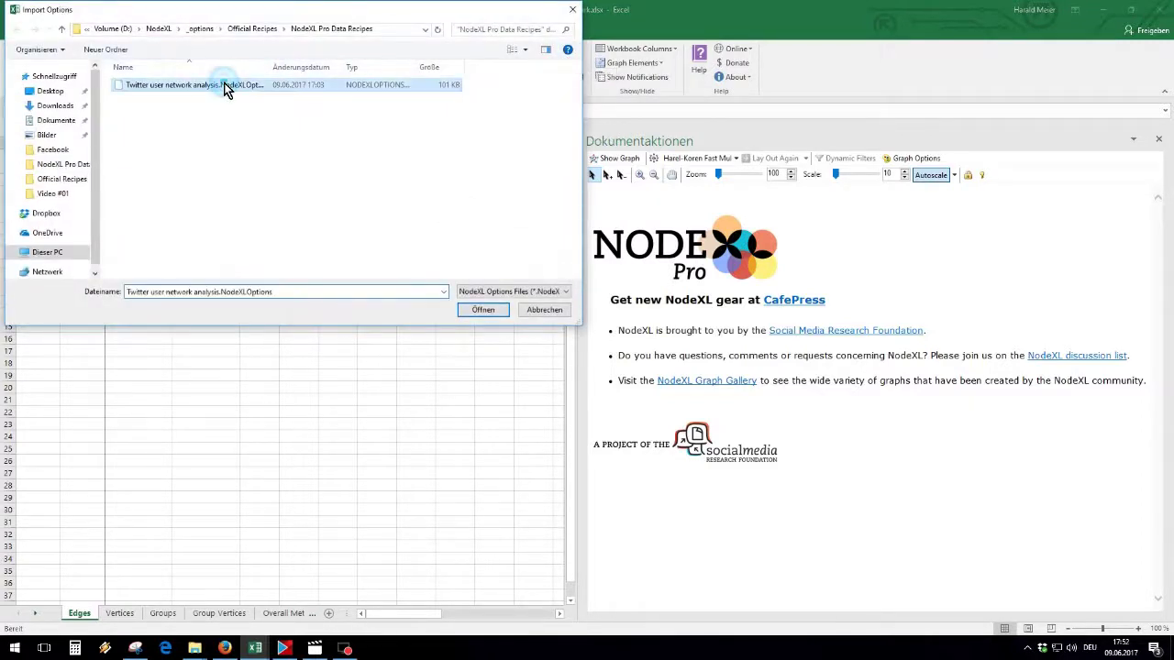
{"action": "left_click", "coordinate": [471, 312]}
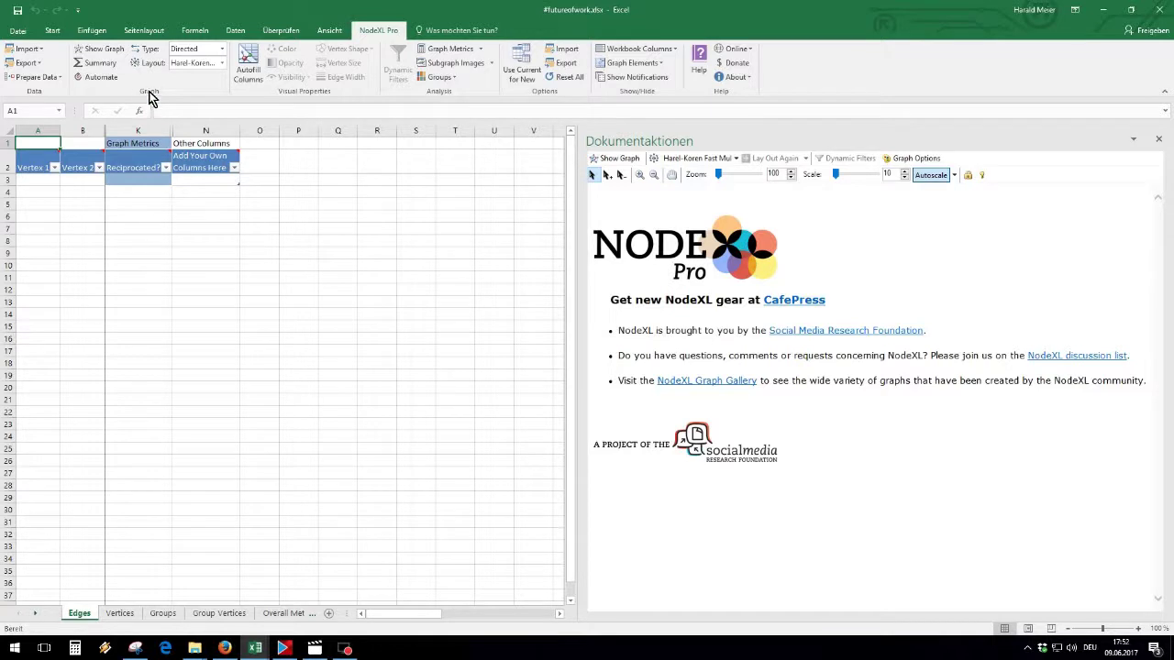
{"action": "left_click", "coordinate": [101, 81]}
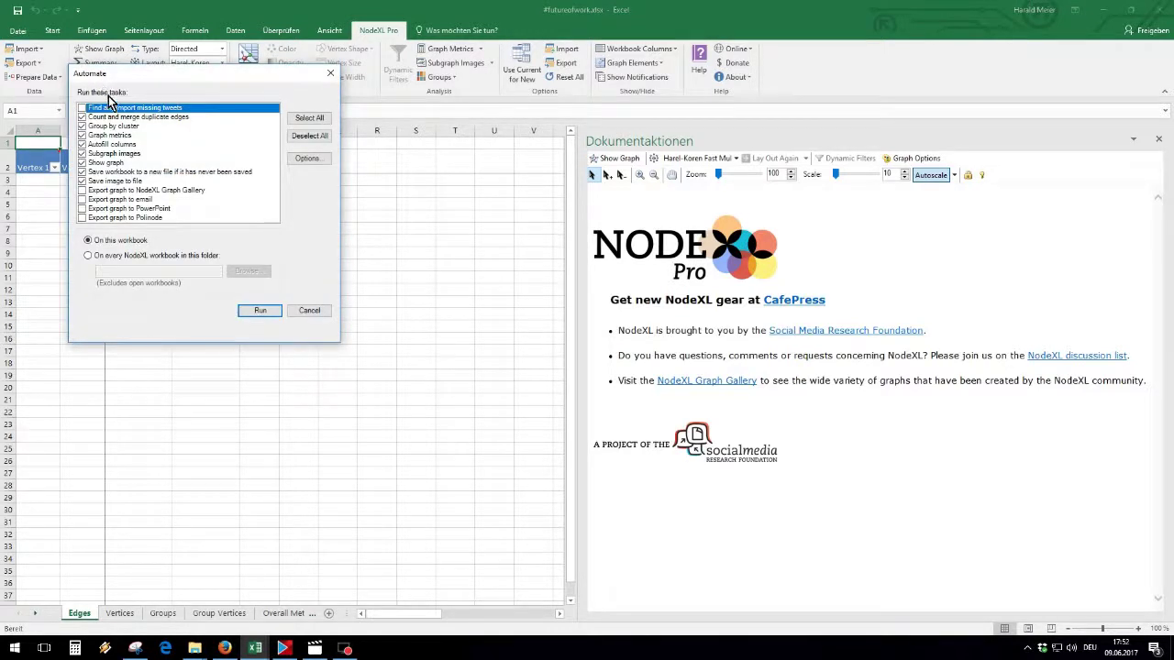
{"action": "left_click", "coordinate": [155, 136]}
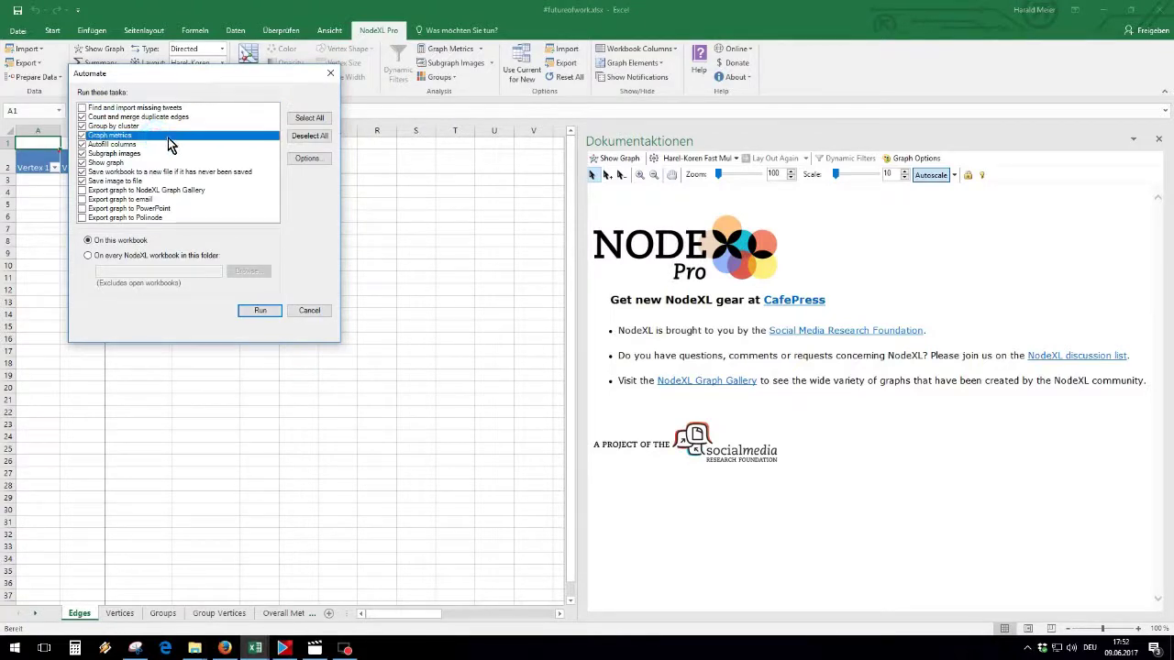
{"action": "left_click", "coordinate": [301, 162]}
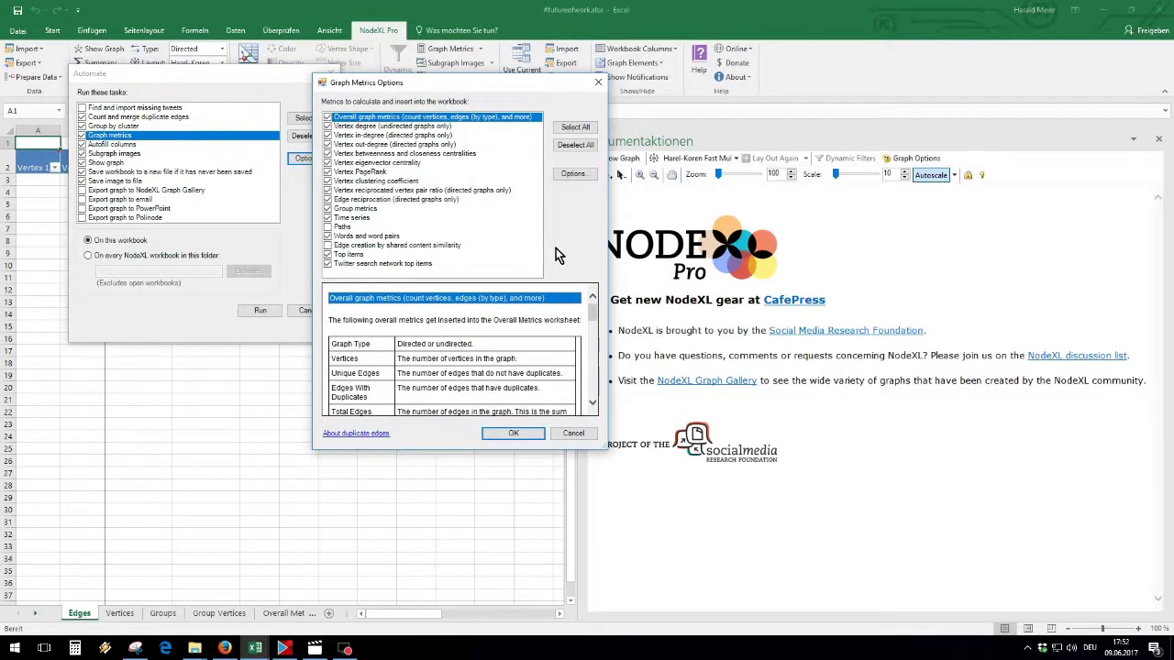
{"action": "key", "text": "Return"}
{"action": "key", "text": "Escape"}
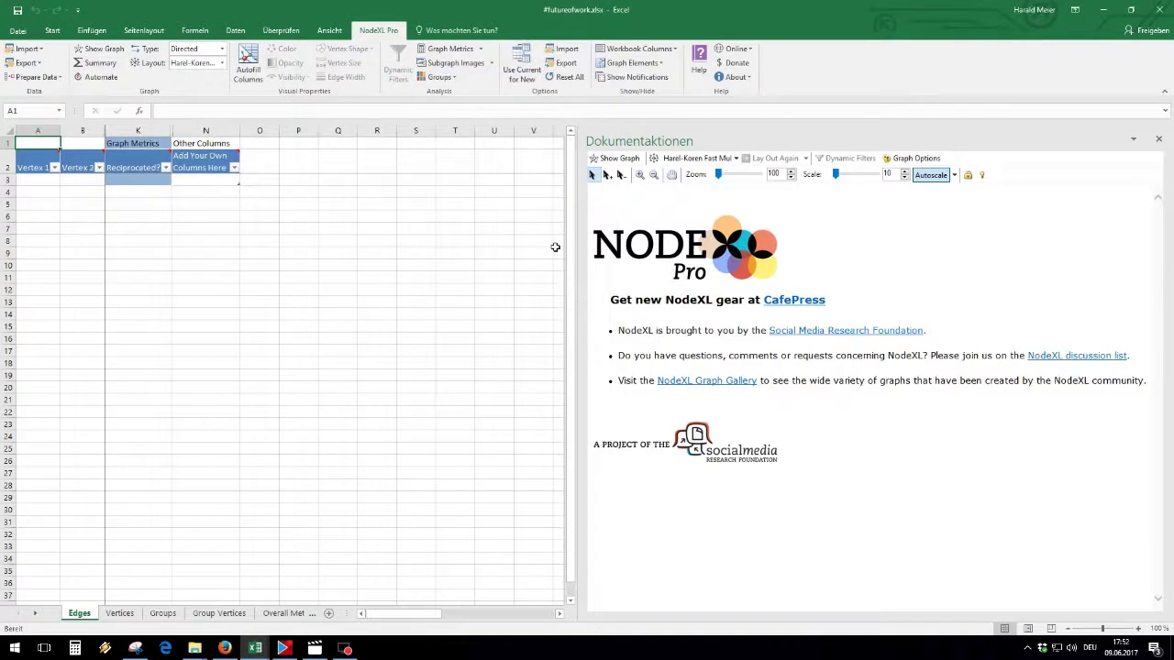
{"action": "left_click", "coordinate": [41, 51]}
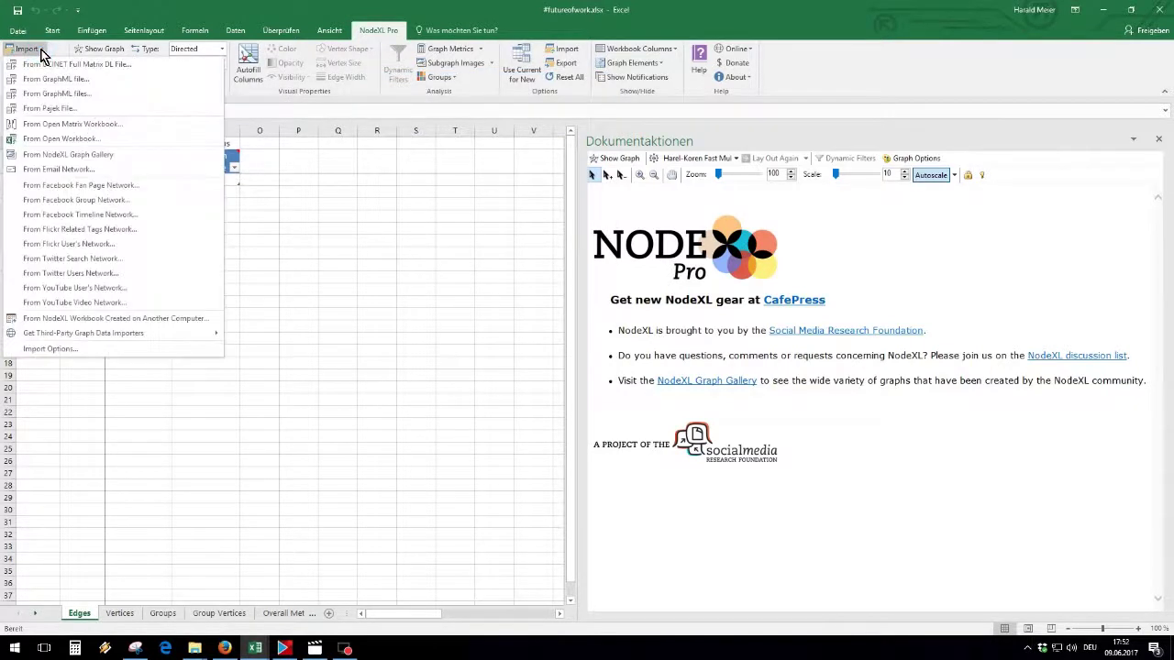
{"action": "left_click", "coordinate": [90, 353]}
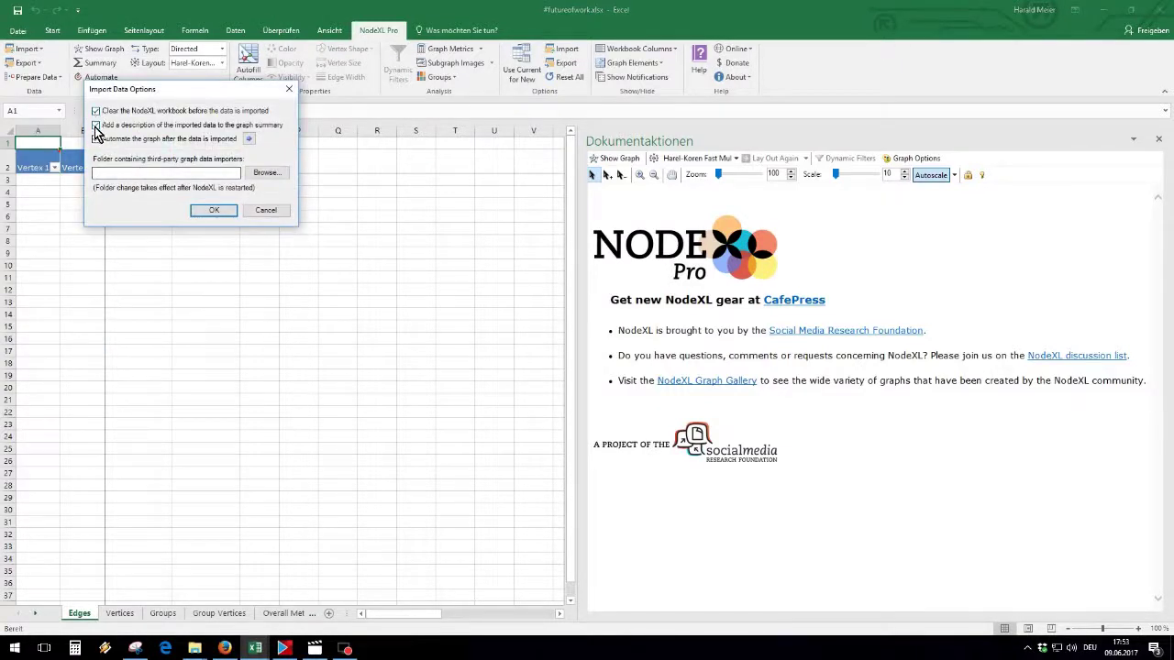
{"action": "left_click", "coordinate": [216, 212]}
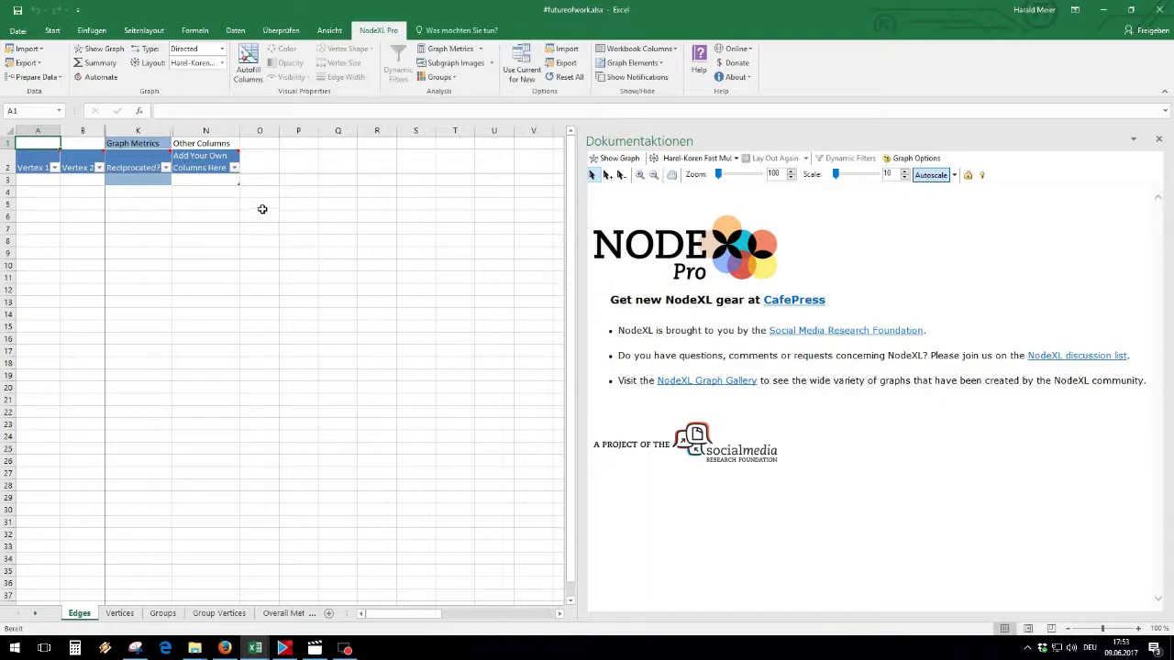
{"action": "left_click", "coordinate": [530, 79]}
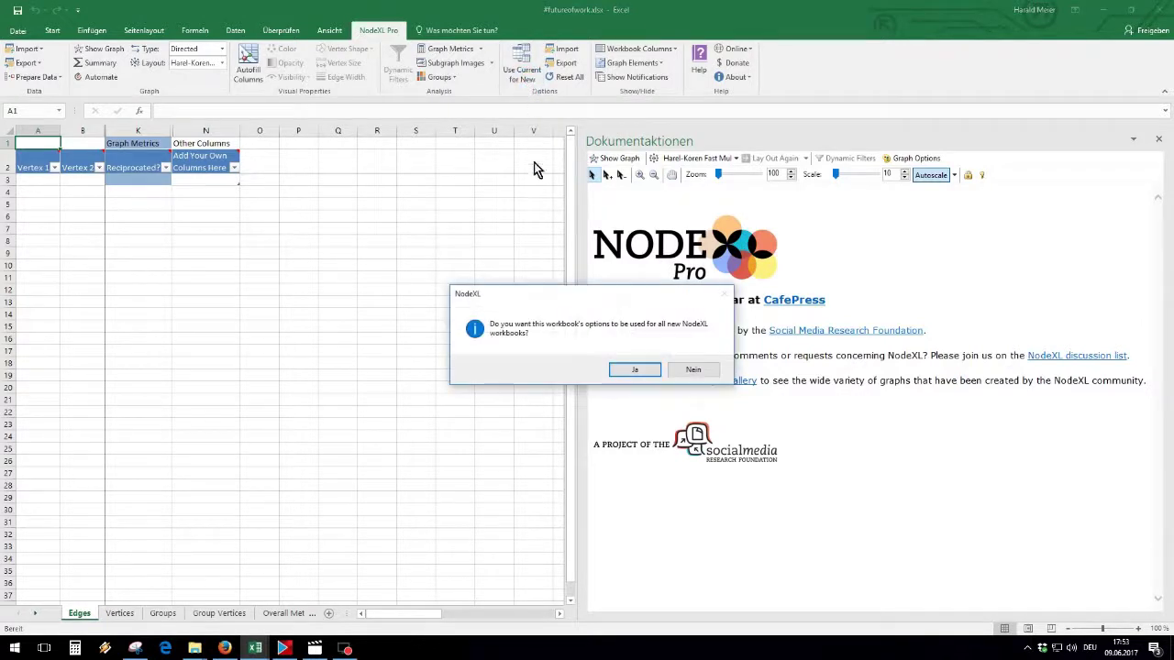
- Confirm with Ja that the current recipe options apply to all new workbooks
{"action": "left_click", "coordinate": [624, 372]}
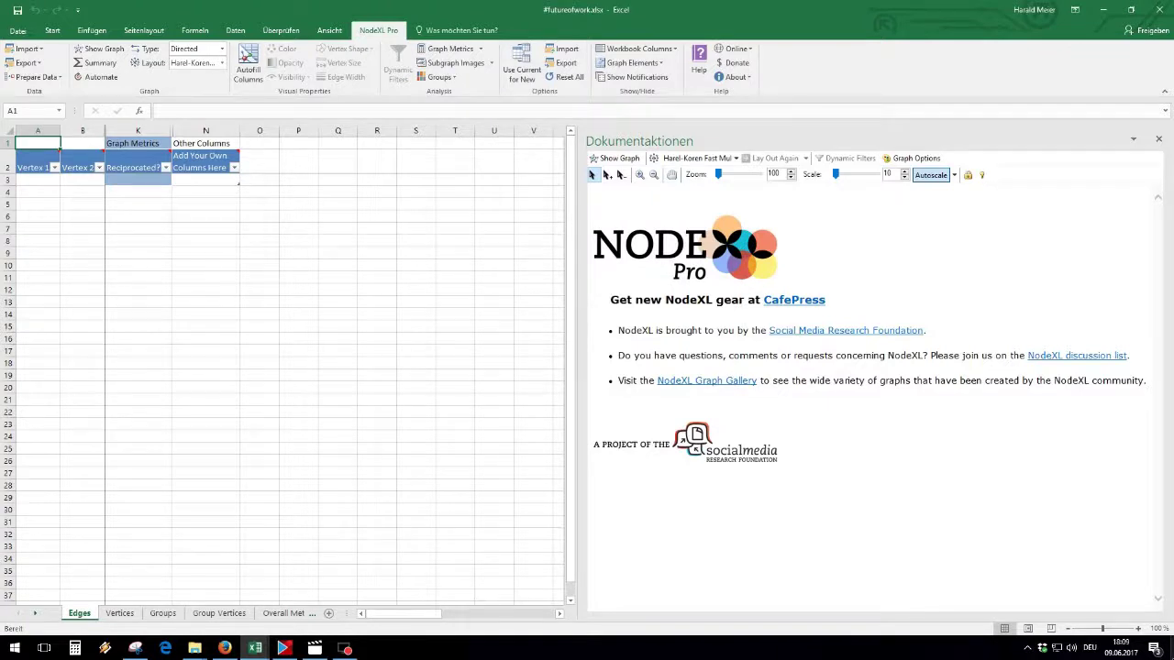
{"action": "left_click", "coordinate": [27, 48]}
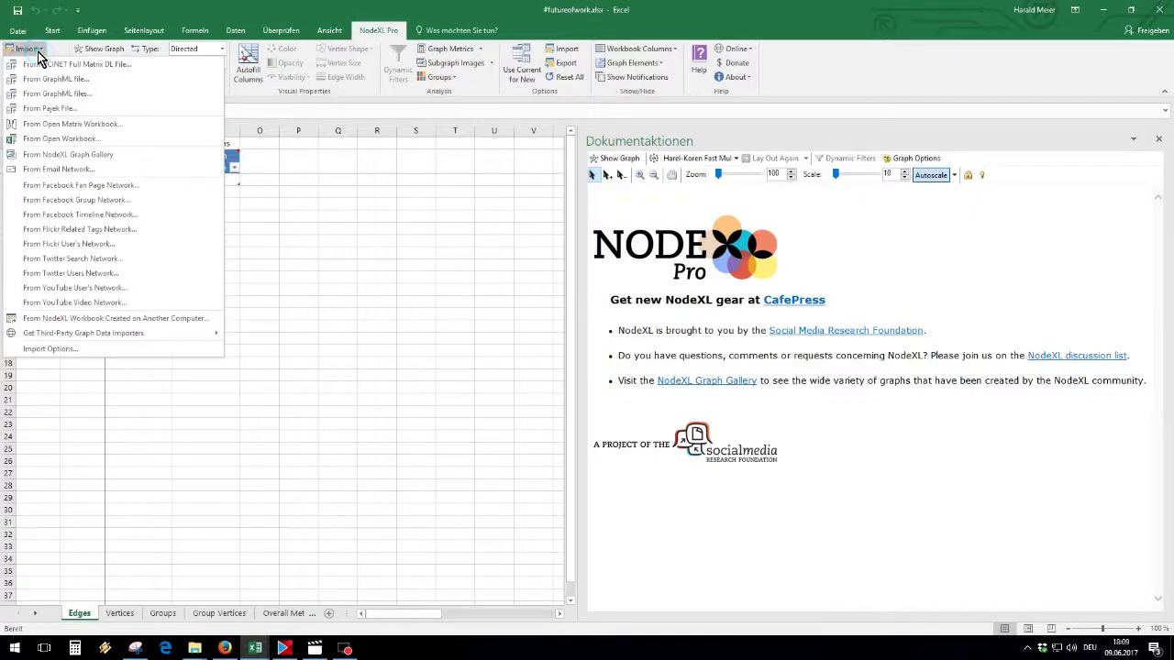
- Start a Twitter search network import and replace the query 'NodeXL' with #futureofwork
{"action": "left_click", "coordinate": [134, 261]}
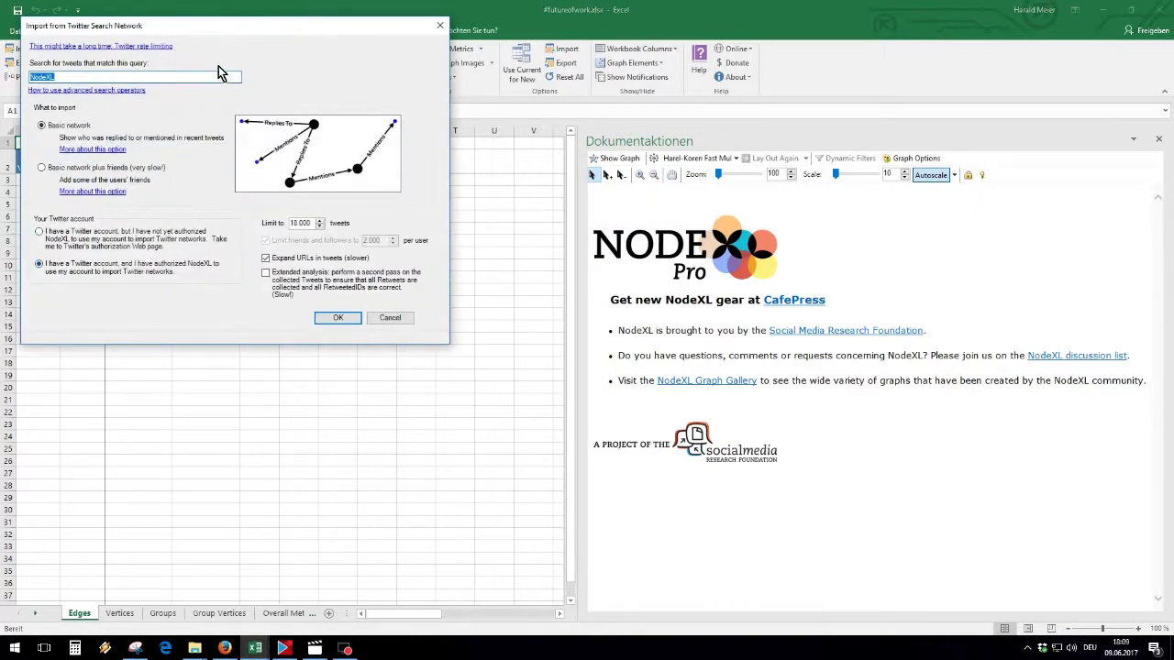
{"action": "left_click_drag", "start_coordinate": [221, 29], "coordinate": [330, 177]}
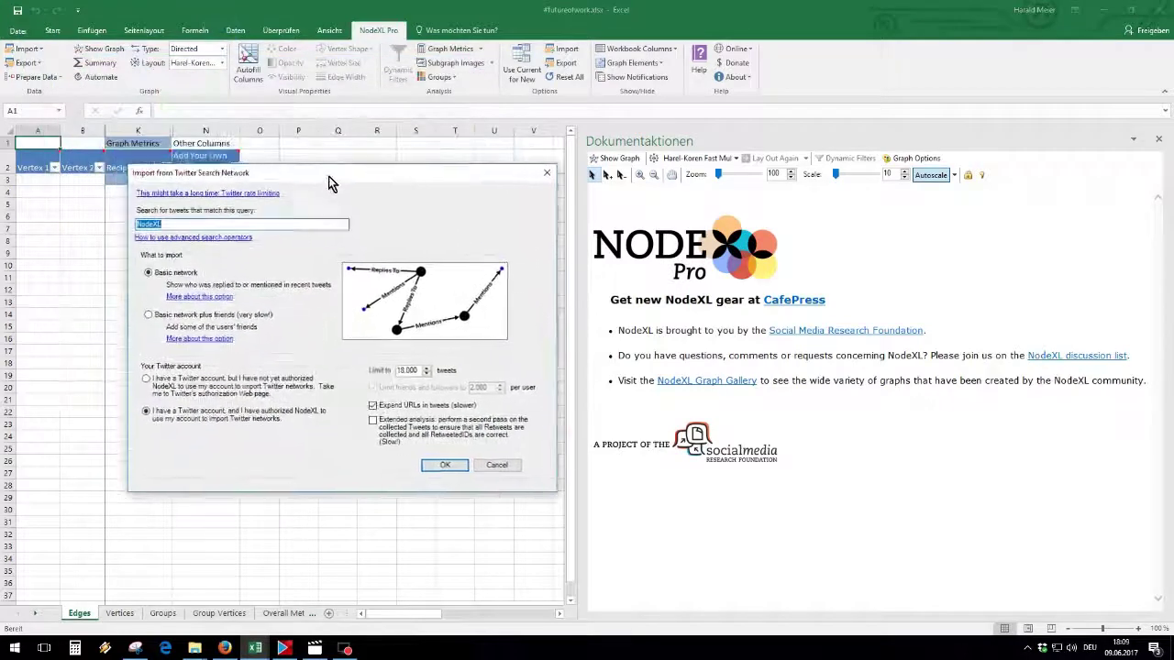
{"action": "left_click", "coordinate": [191, 225]}
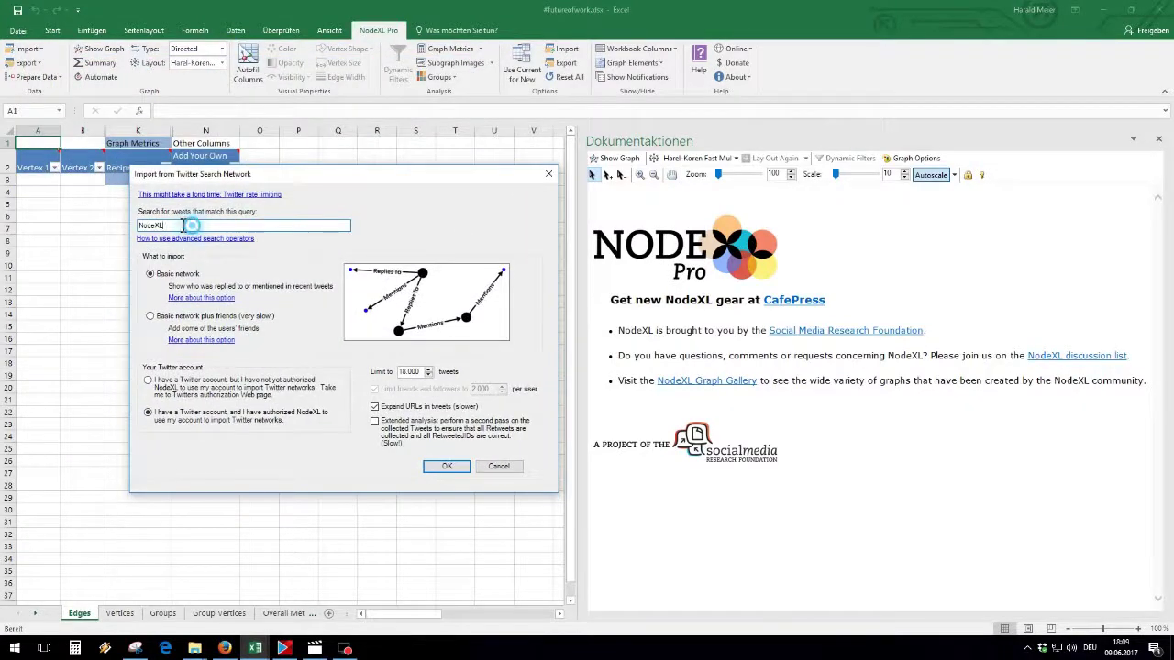
{"action": "double_click", "coordinate": [193, 224]}
{"action": "type", "text": "@"}
{"action": "key", "text": "BackSpace"}
{"action": "type", "text": "#"}
{"action": "type", "text": "OR "}
{"action": "type", "text": "#da"}
{"action": "type", "text": "tav"}
{"action": "type", "text": "iz"}
{"action": "key", "text": "BackSpace"}
{"action": "key", "text": "BackSpace"}
{"action": "key", "text": "BackSpace"}
{"action": "key", "text": "BackSpace"}
{"action": "key", "text": "BackSpace"}
{"action": "key", "text": "BackSpace"}
{"action": "key", "text": "BackSpace"}
{"action": "key", "text": "BackSpace"}
{"action": "key", "text": "BackSpace"}
{"action": "key", "text": "BackSpace"}
{"action": "type", "text": "#"}
{"action": "type", "text": "futureo"}
{"action": "type", "text": "fwork"}
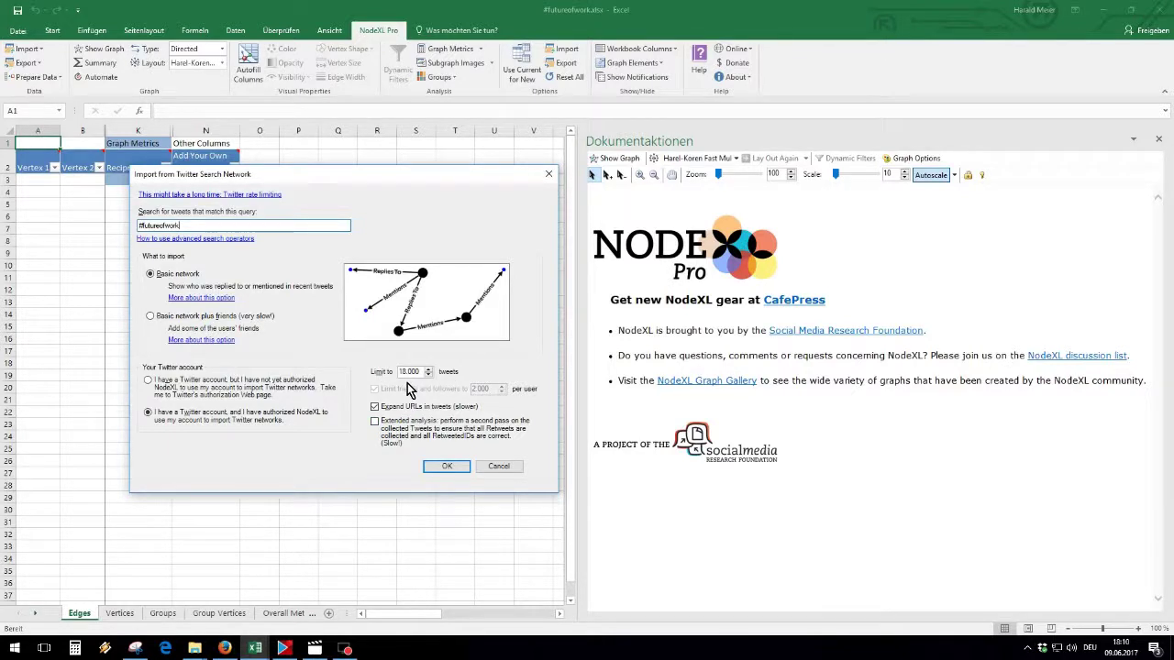
- Run the #futureofwork Twitter search import so the recipe automation starts
{"action": "left_click", "coordinate": [449, 468]}
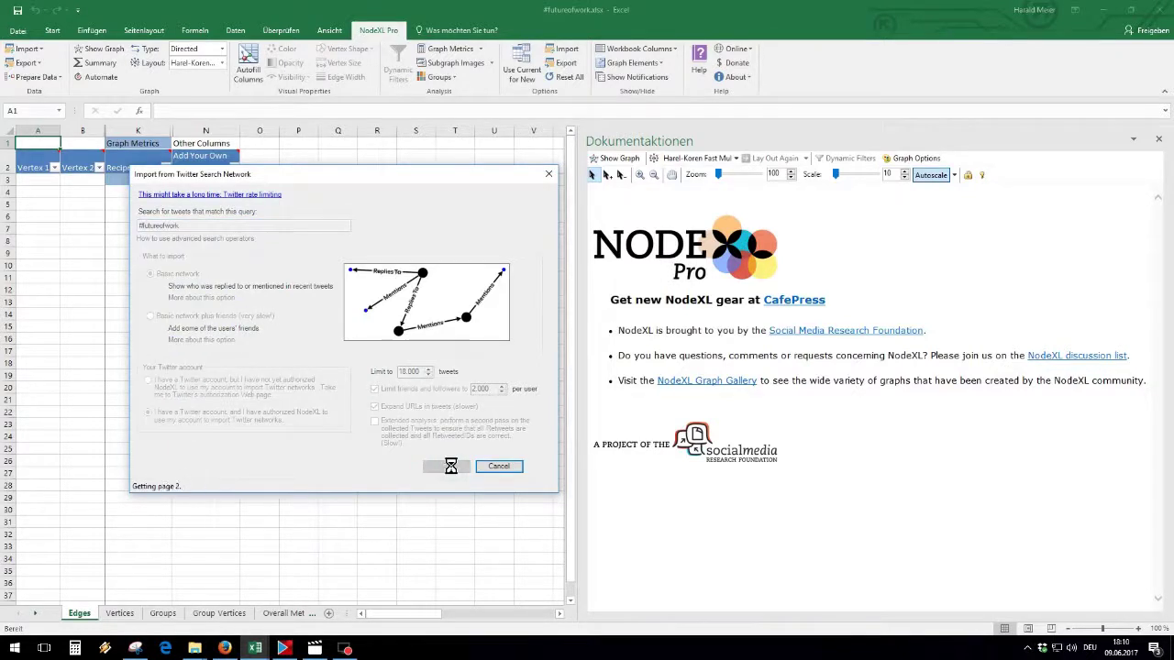